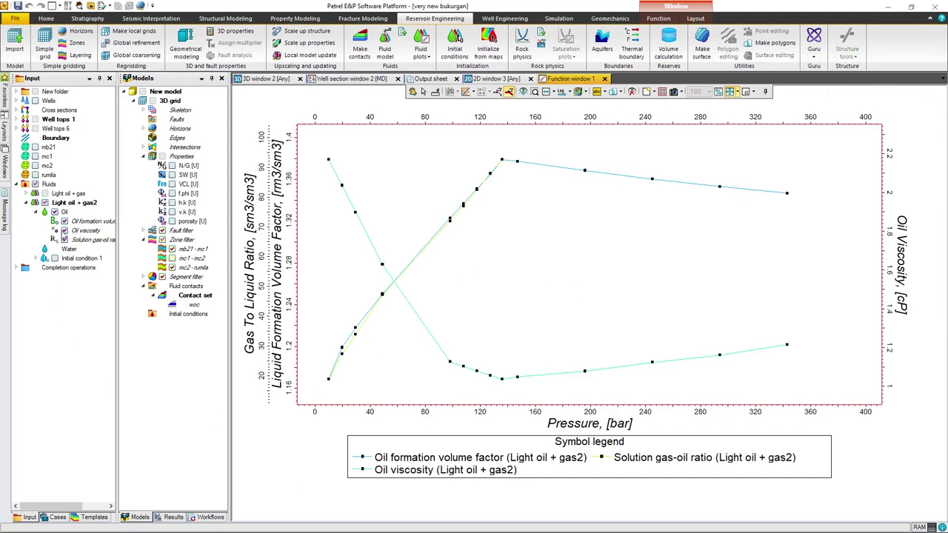
Step: Cycle through the Light oil + gas2 FVF, viscosity and gas-oil ratio curves, leaving only solution gas-oil ratio plotted
left_click(64, 230)
left_click(65, 239)
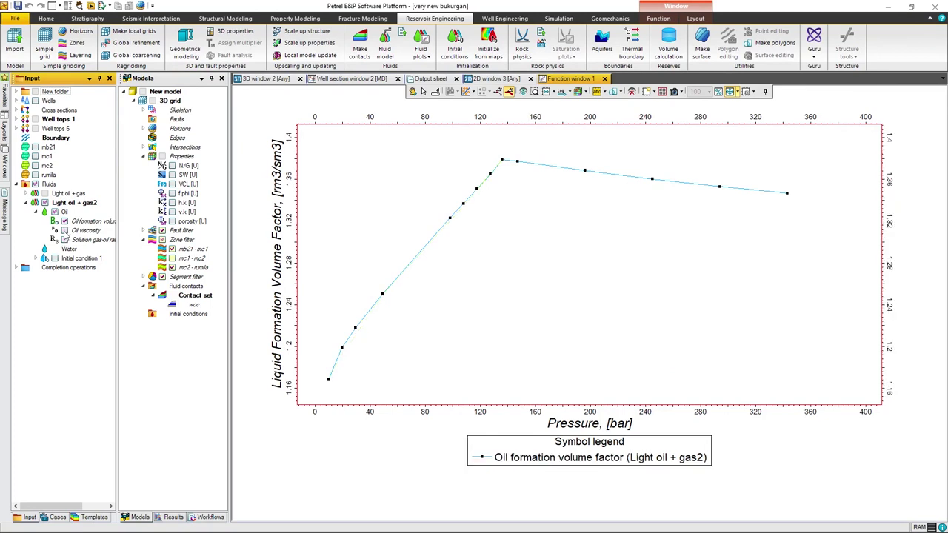
left_click(65, 230)
left_click(64, 221)
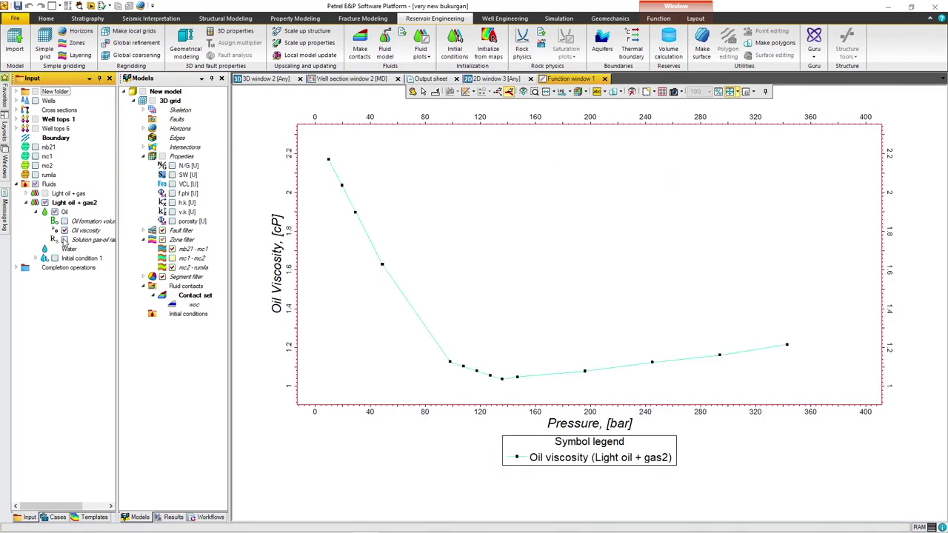
left_click(64, 239)
left_click(64, 230)
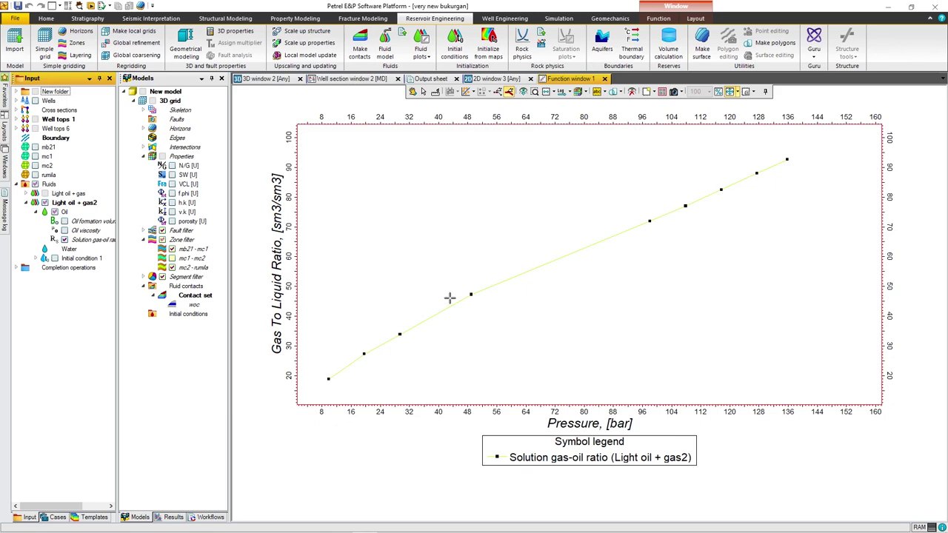
left_click(527, 53)
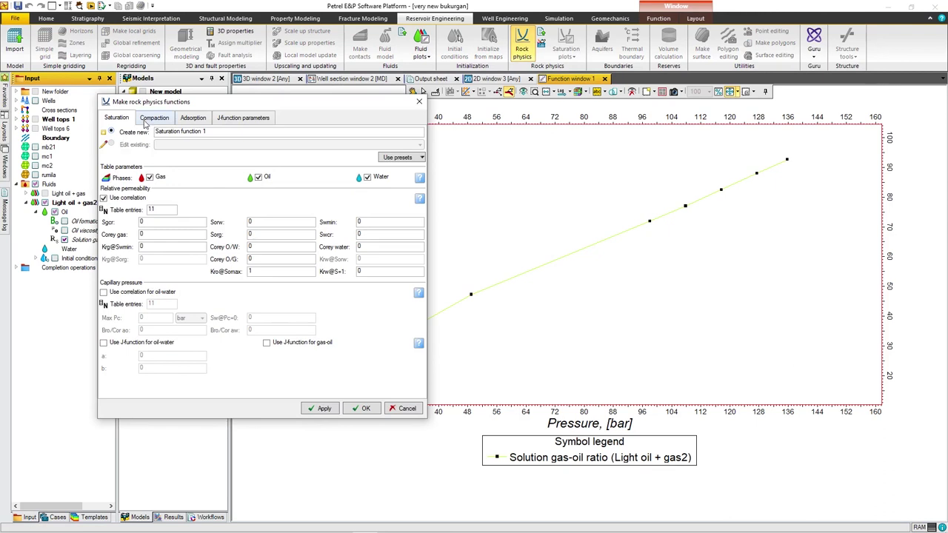
left_click(152, 119)
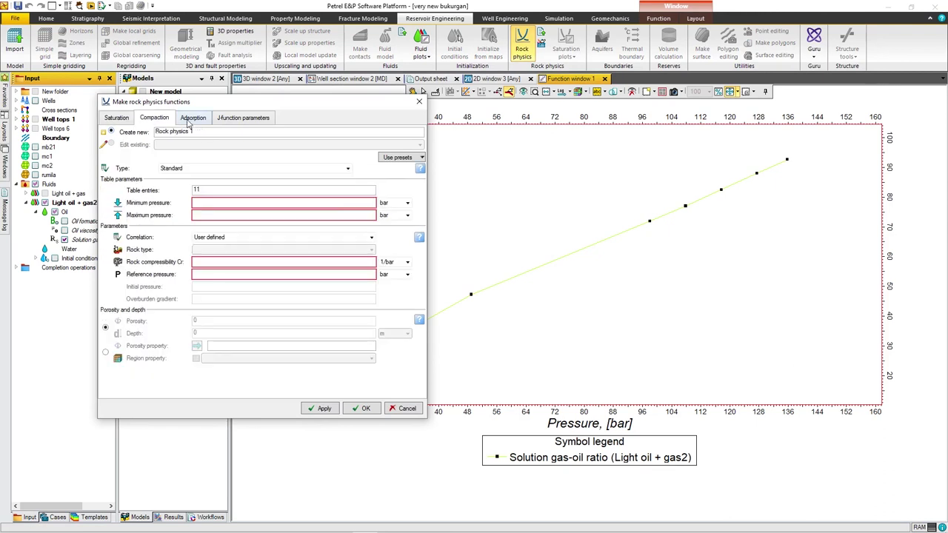
left_click(265, 118)
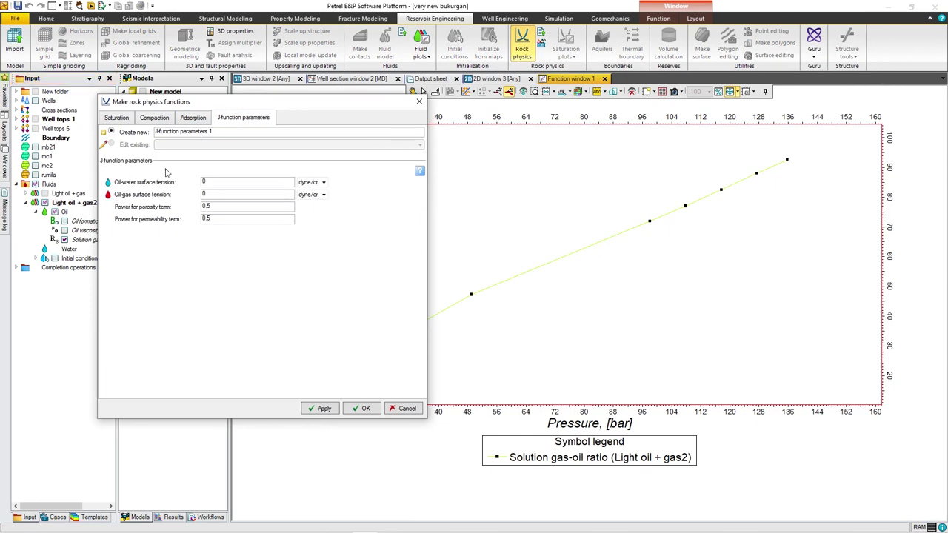
left_click(124, 121)
left_click_drag(198, 107, 427, 112)
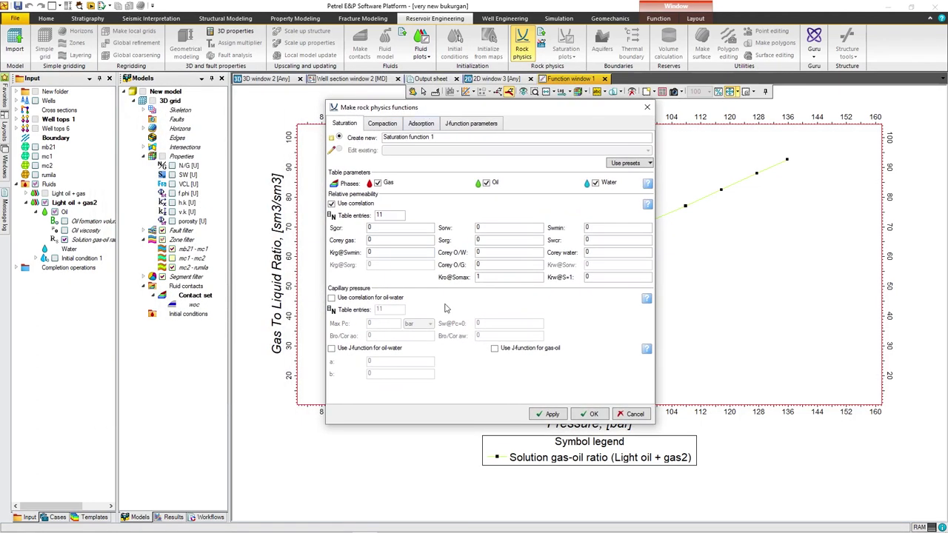
left_click(647, 108)
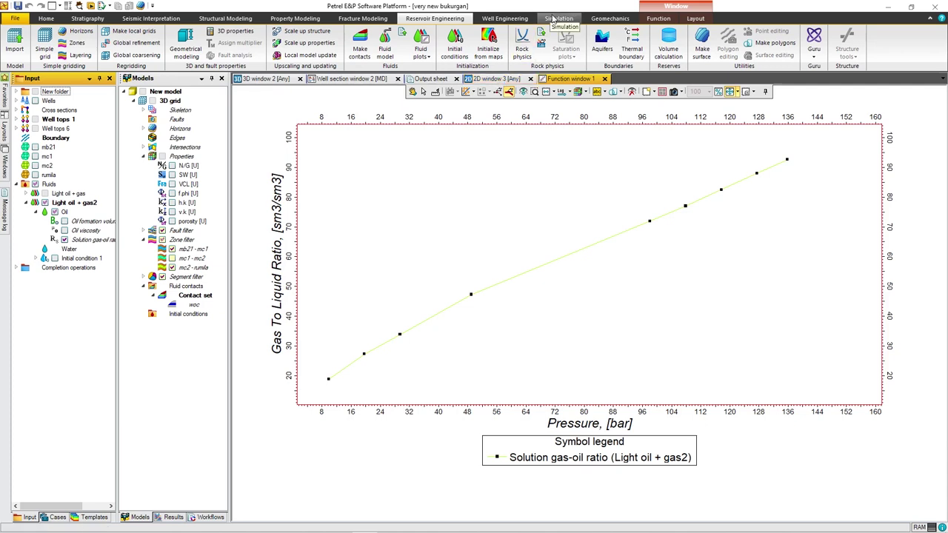
Step: Create the Shaly sand 1 oil-water function from the Shaly sand preset with gas excluded, and expand it
left_click(521, 41)
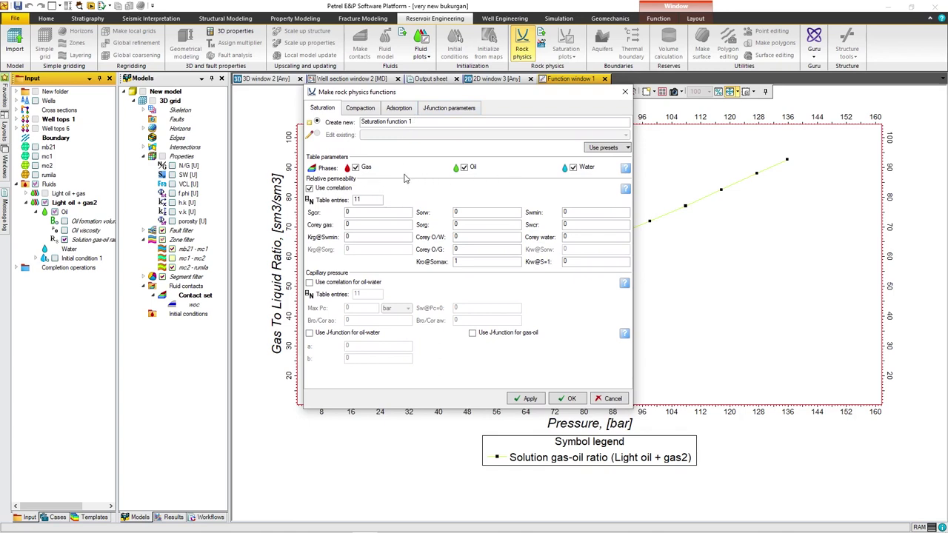
left_click(355, 170)
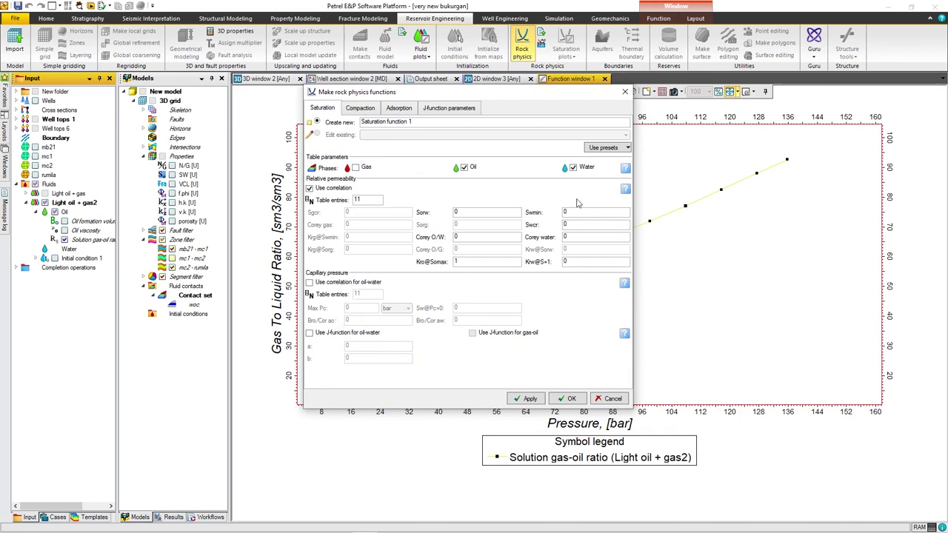
left_click(603, 148)
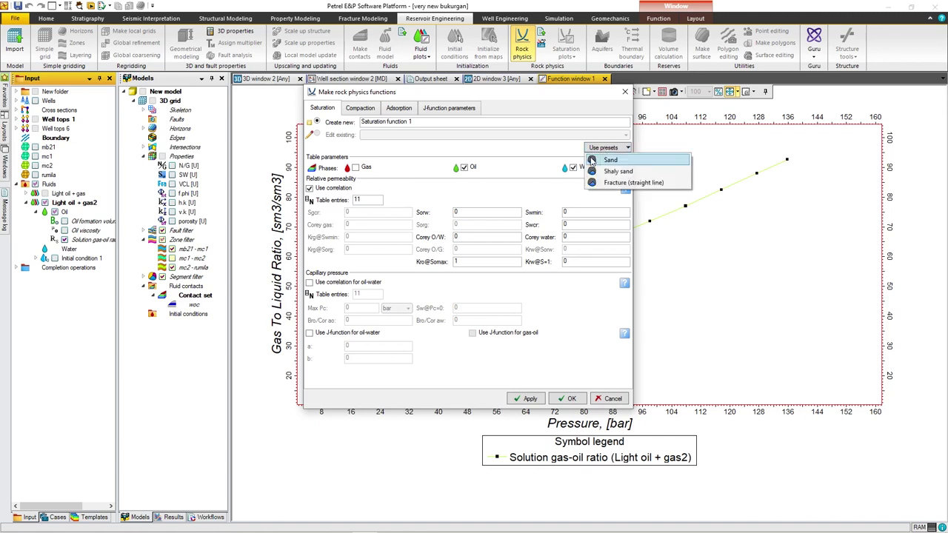
left_click(648, 173)
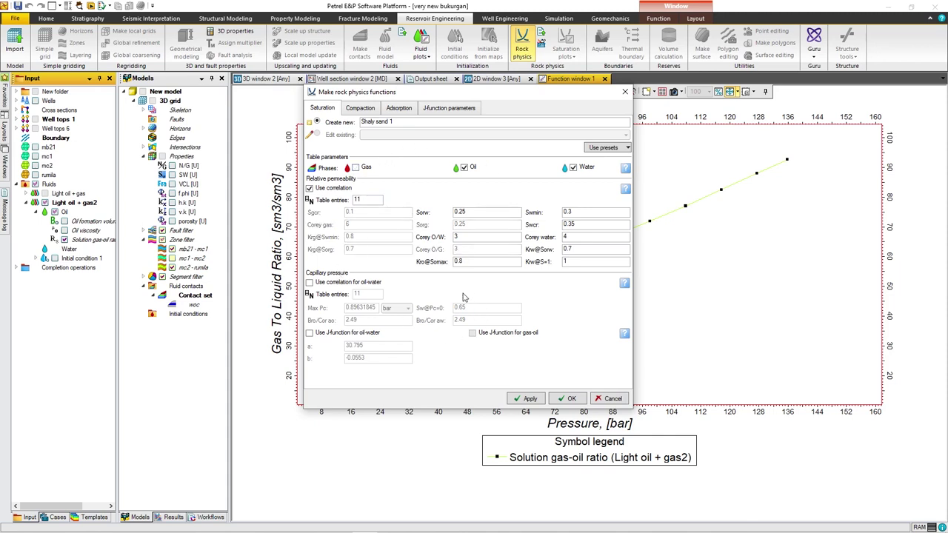
left_click(522, 402)
left_click(572, 400)
left_click(16, 277)
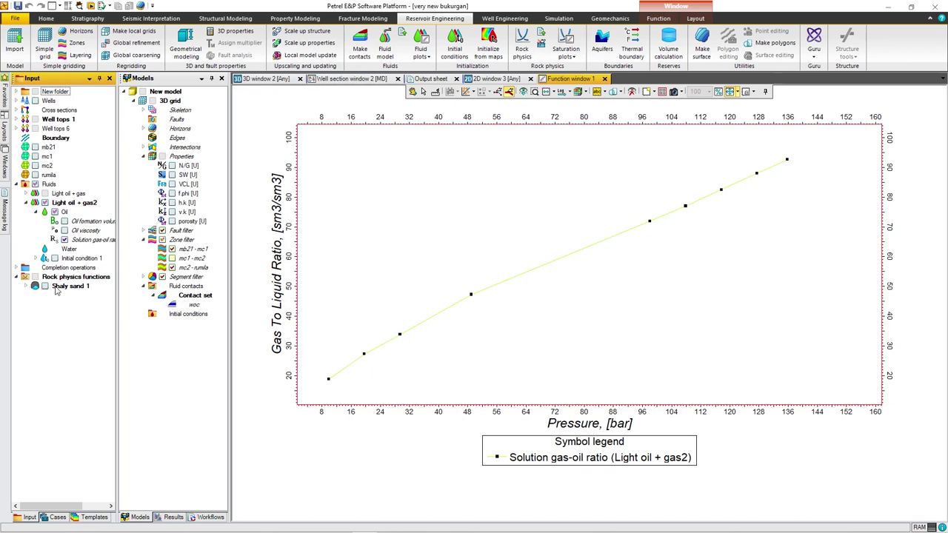
Step: Plot the Shaly sand 1 oil-water relative permeability curves in place of the gas-oil ratio curve
left_click(26, 286)
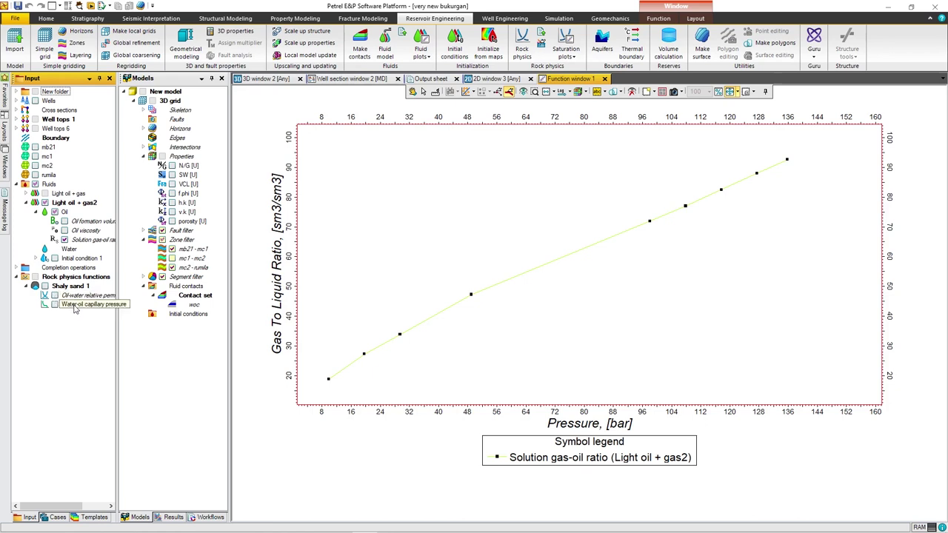
left_click(55, 304)
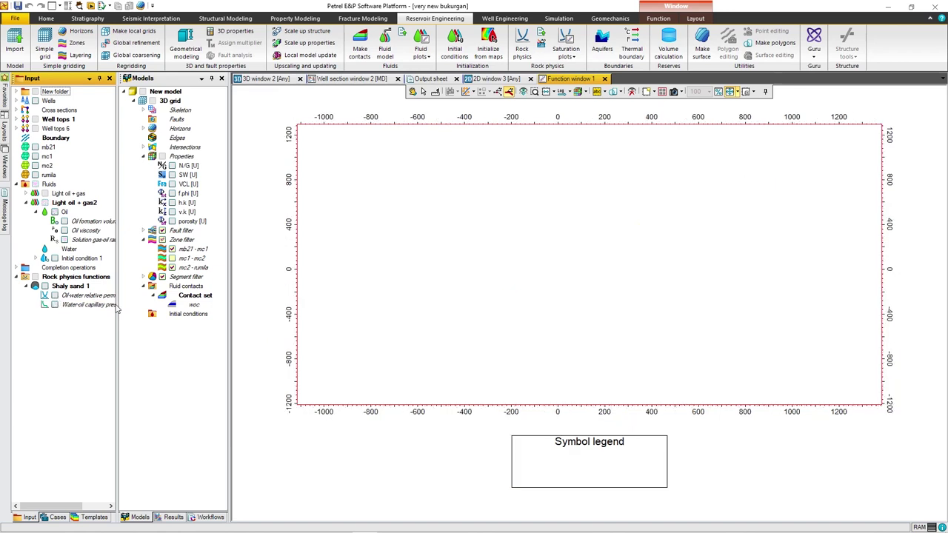
left_click(55, 296)
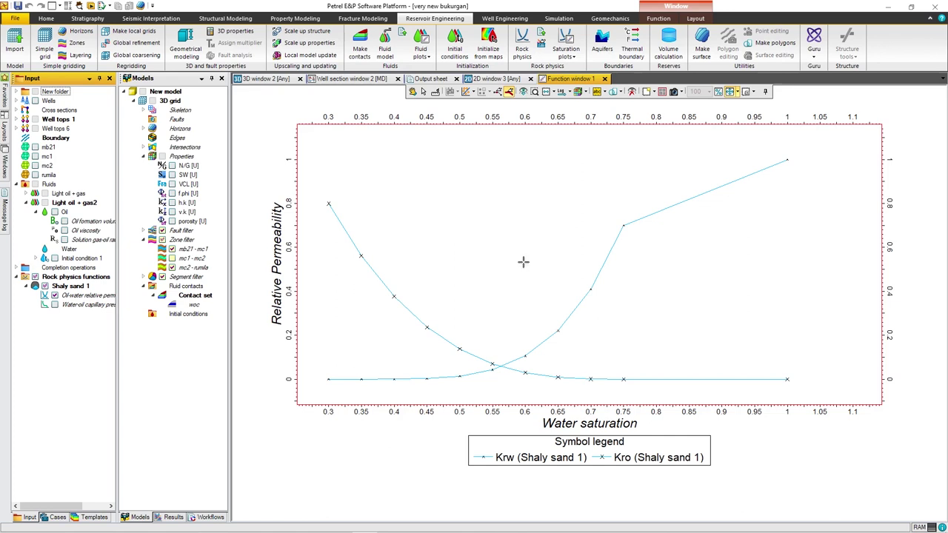
Step: Open the relative permeability spreadsheet and select all Sw, Krw and Kro values
right_click(79, 299)
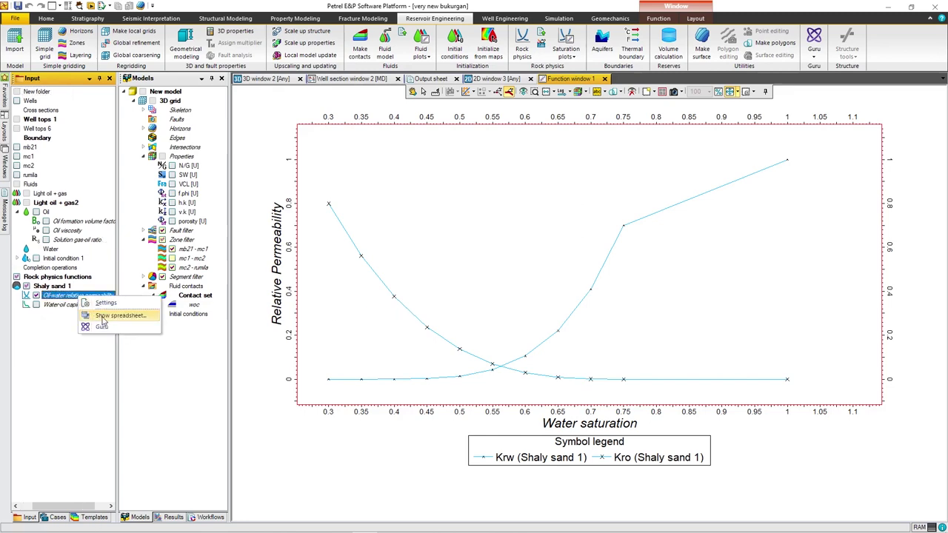
left_click(120, 316)
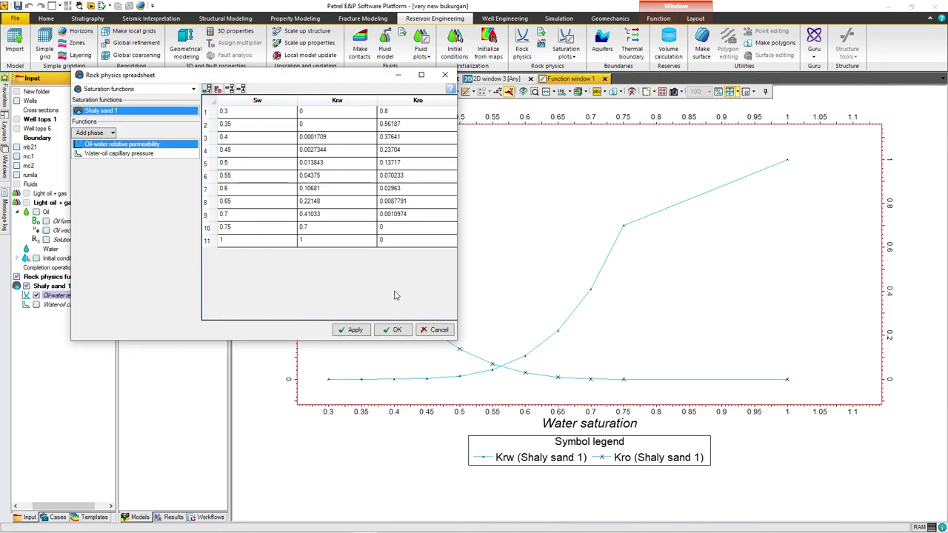
left_click_drag(247, 115, 422, 248)
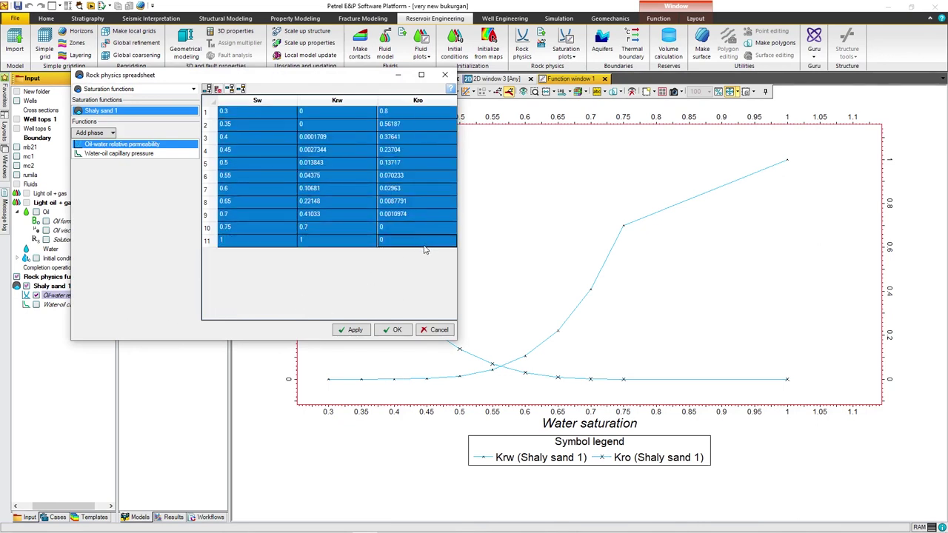
Step: Copy the sw, krw and kro values in Excel range M2:O13 and return to Petrel
key("alt+Tab")
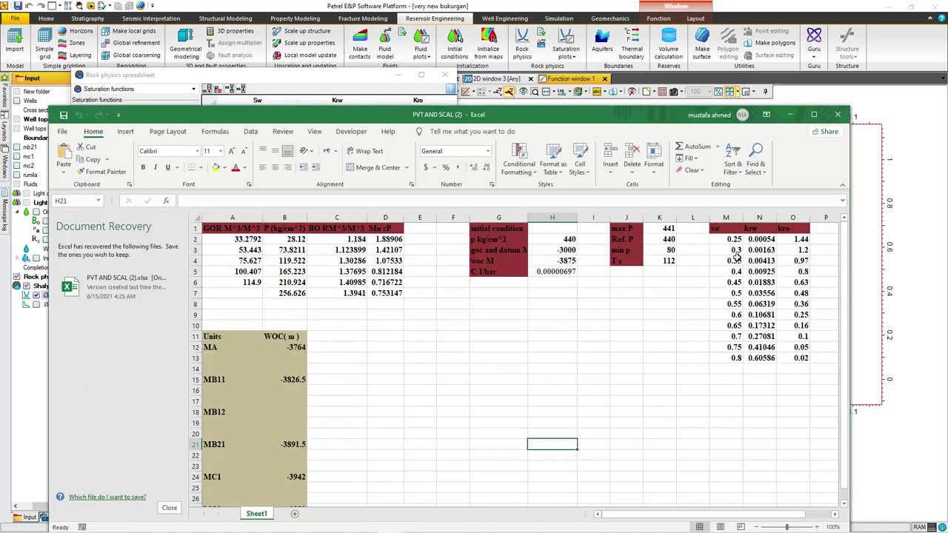
left_click_drag(729, 240, 792, 360)
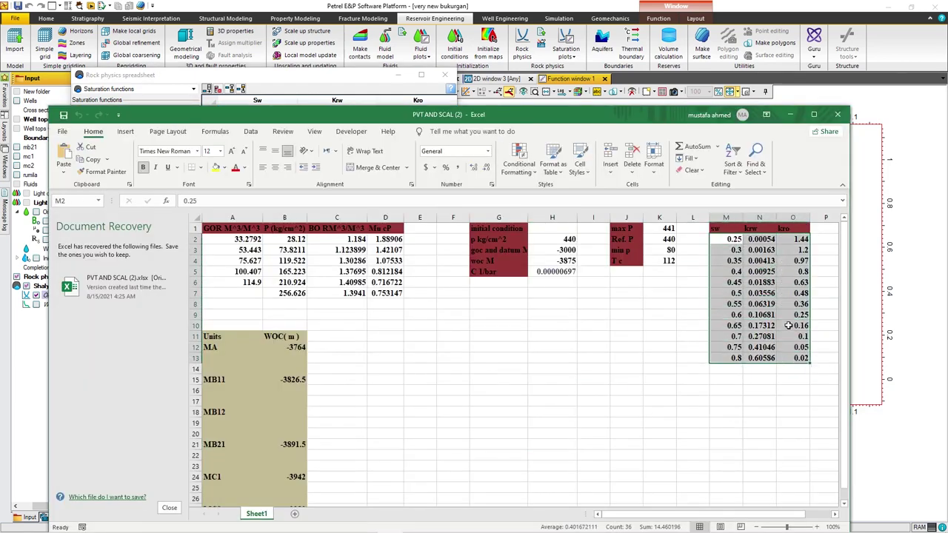
right_click(788, 326)
left_click(812, 71)
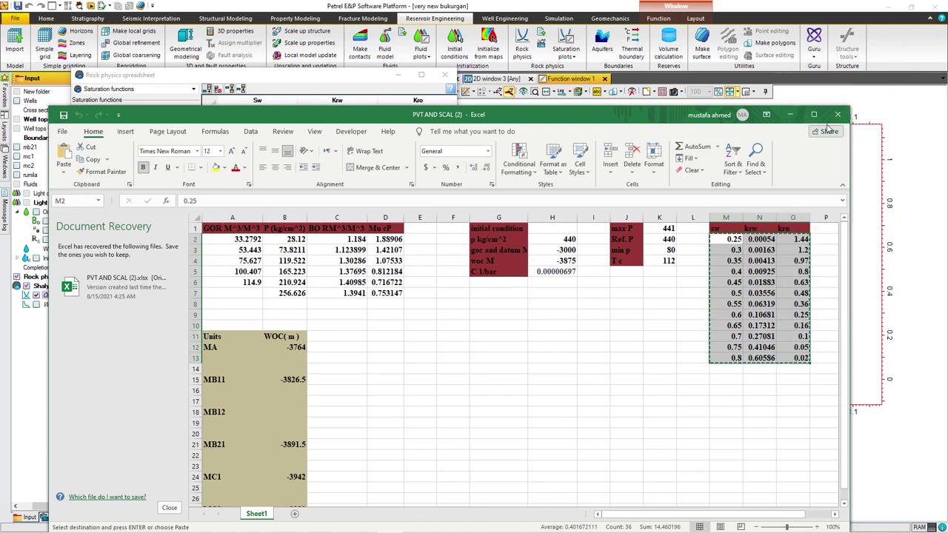
key("alt+Tab")
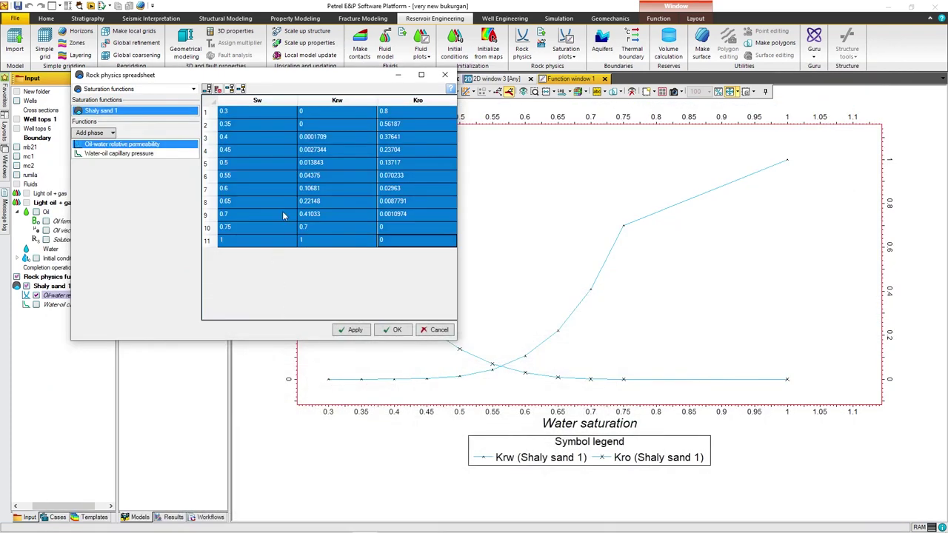
Step: Paste the Excel data into the relative permeability table, set the first two Kro values to 1, apply, and open Whiteboard
type("0.25\t0.000543\t1.44 0.3\t0.001631\t1.21 0.35\t0.004134\t0.97 0.4\t0.009252\t0.8 0.45\t0.01883\t0.63 0.5\t0.035556\t0.48 0.55\t0.063189\t0.36 0.6\t0.10681\t0.25 0.65\t0.17312\t0.16 0.7\t0.27081\t0.1 0.75\t0.41046\t0.05 0.8\t0.60586\t0.02")
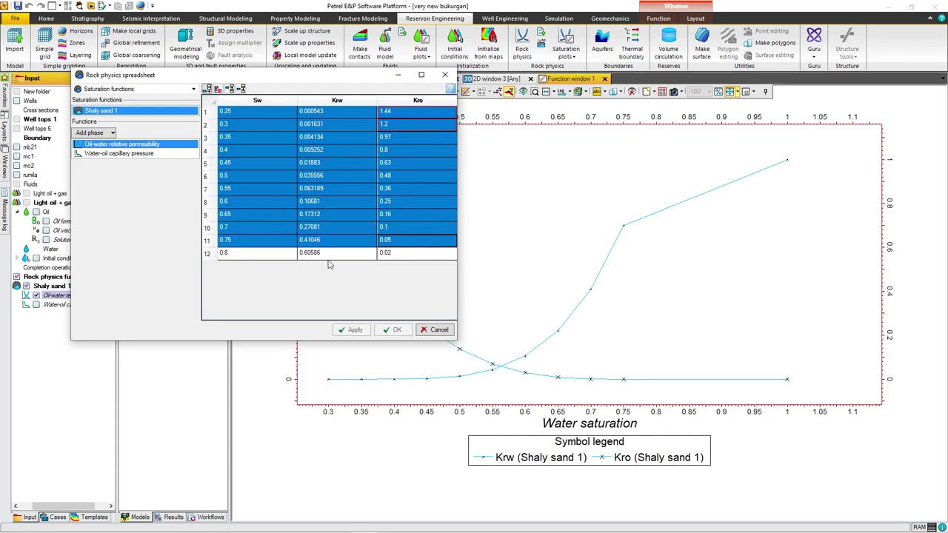
left_click(388, 123)
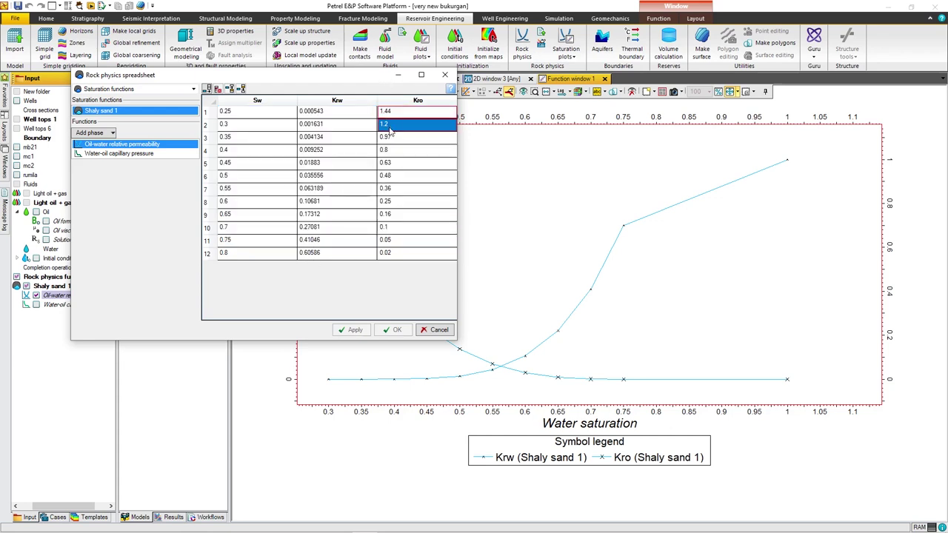
type("1")
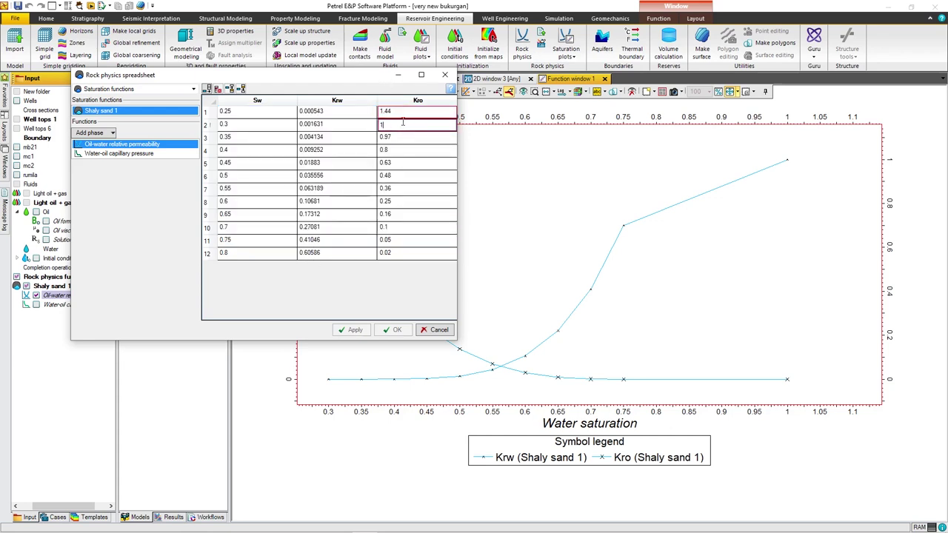
key("Up")
type("1")
left_click(395, 150)
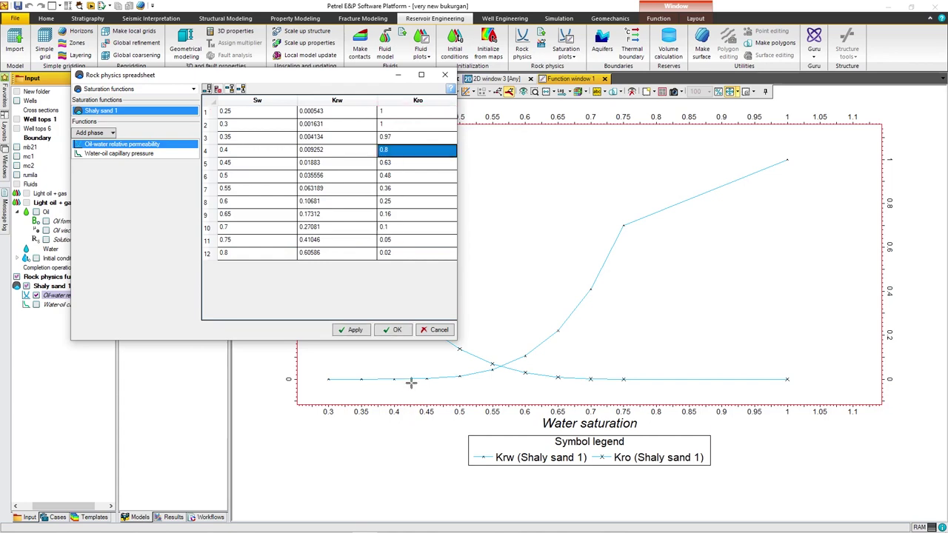
left_click(354, 334)
left_click(392, 330)
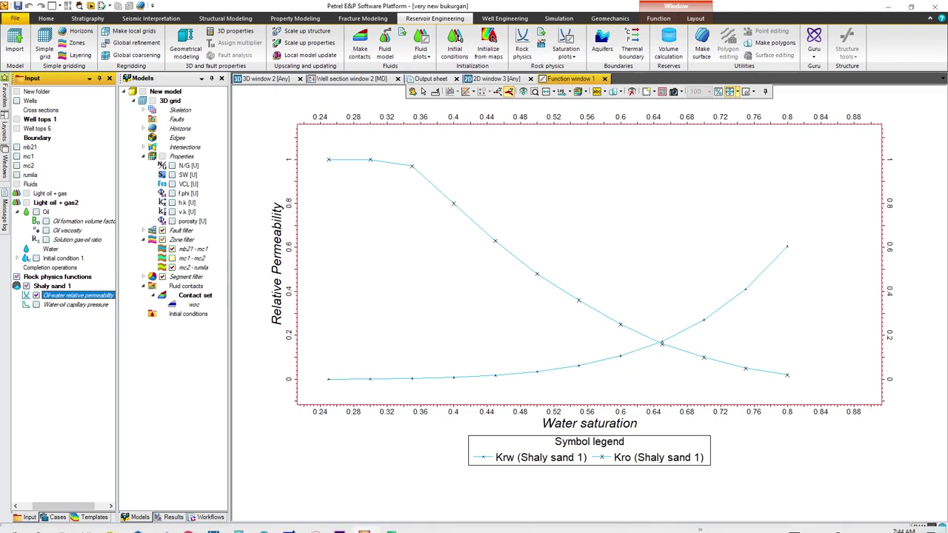
mouse_move(302, 507)
left_click(314, 522)
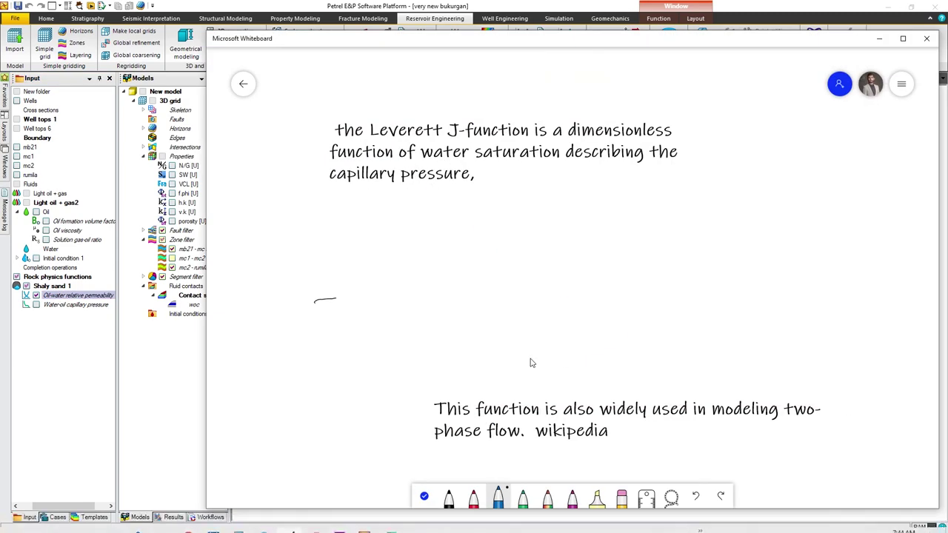
Step: Pan to the relative-permeability plot and erase the old vertical and horizontal ink strokes
left_click(423, 495)
left_click_drag(364, 423, 661, 397)
scroll(571, 390, "up", 5, "ctrl")
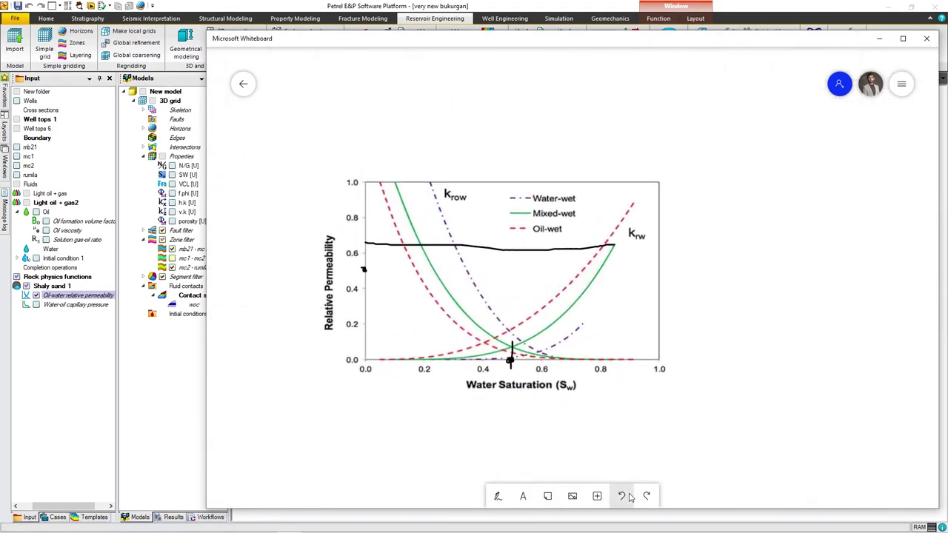
left_click(498, 496)
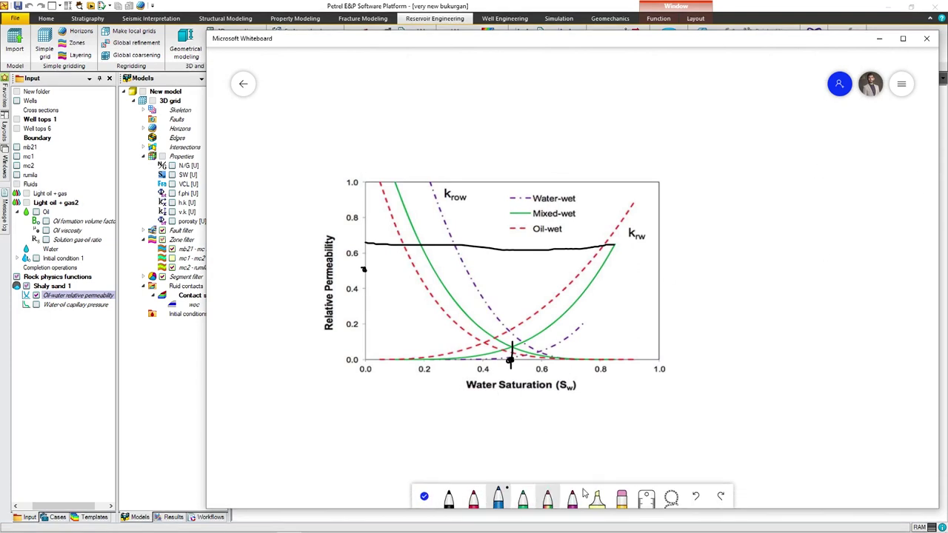
left_click(621, 495)
left_click_drag(519, 337, 513, 369)
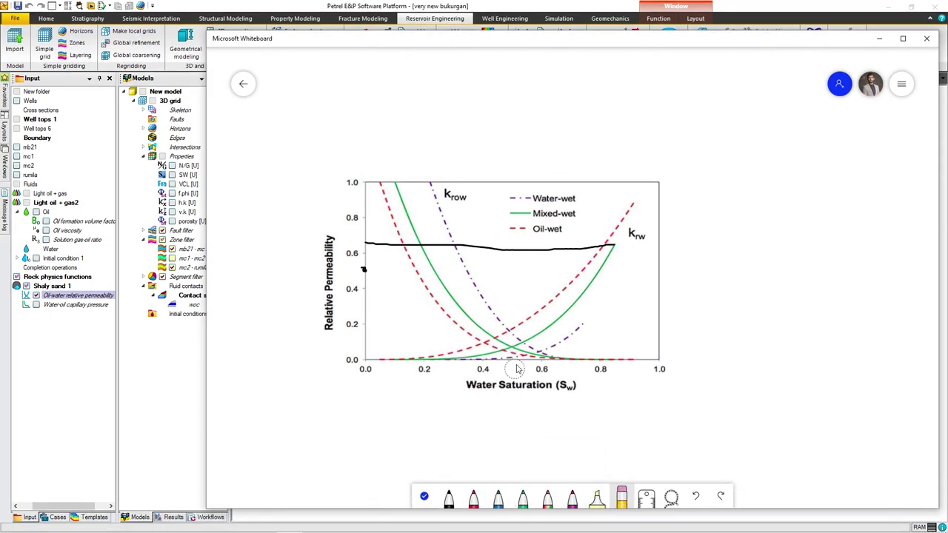
left_click_drag(666, 248, 292, 271)
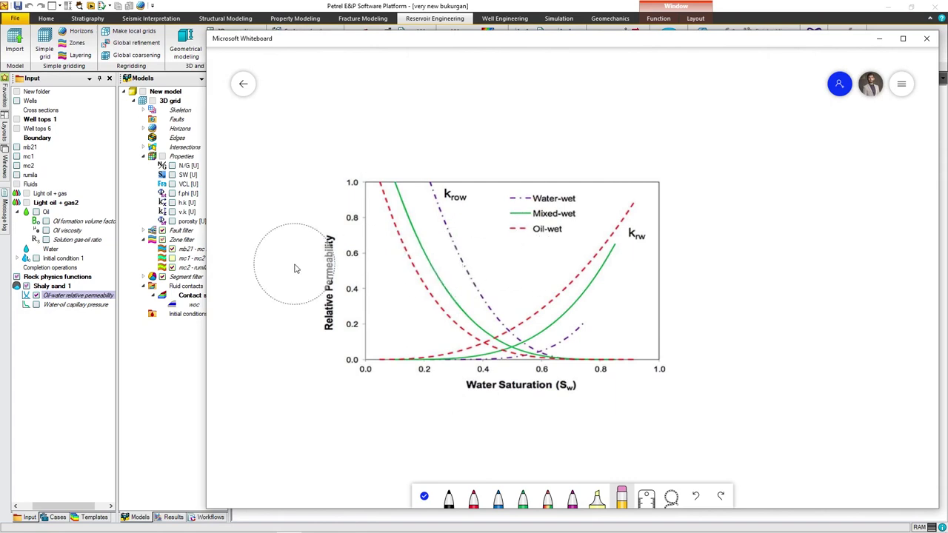
Step: Circle the Mixed-wet label, trace along the krw curve in ink, and minimize Whiteboard
left_click(448, 496)
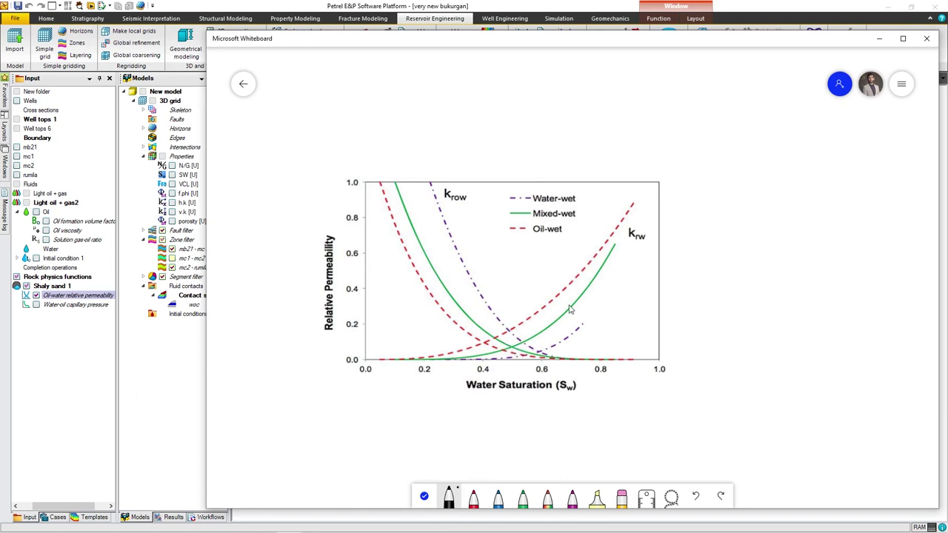
left_click_drag(511, 219, 580, 220)
mouse_move(579, 213)
left_mouse_down()
mouse_move(522, 205)
mouse_move(502, 215)
mouse_move(513, 226)
left_mouse_up()
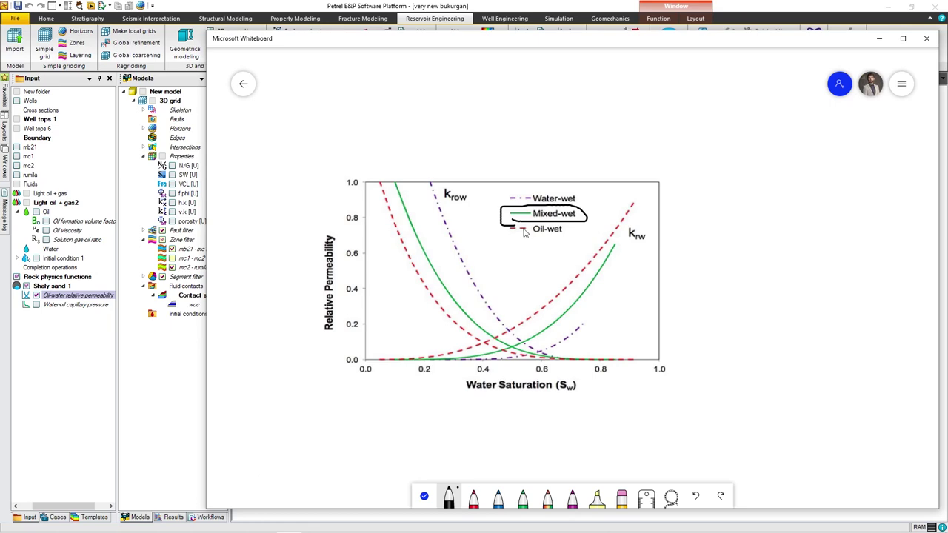
left_click(879, 41)
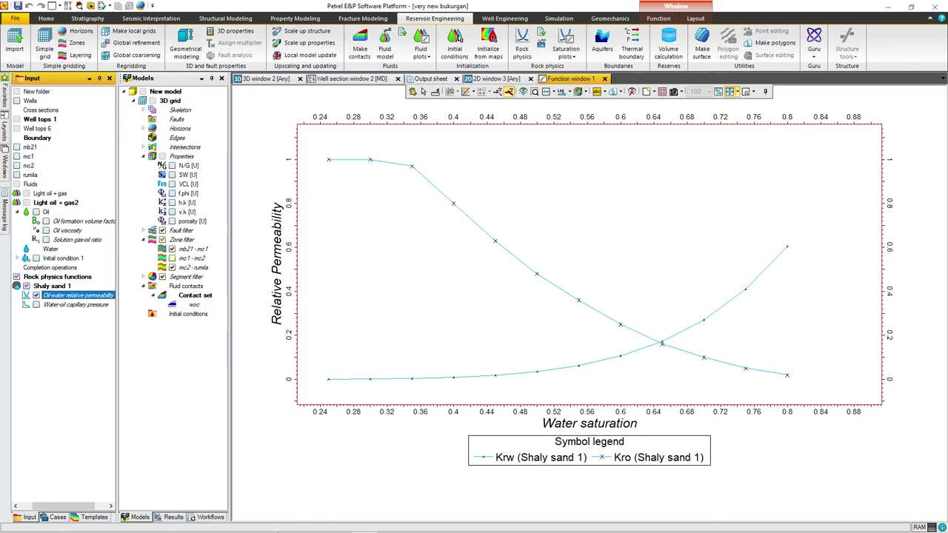
left_click(255, 524)
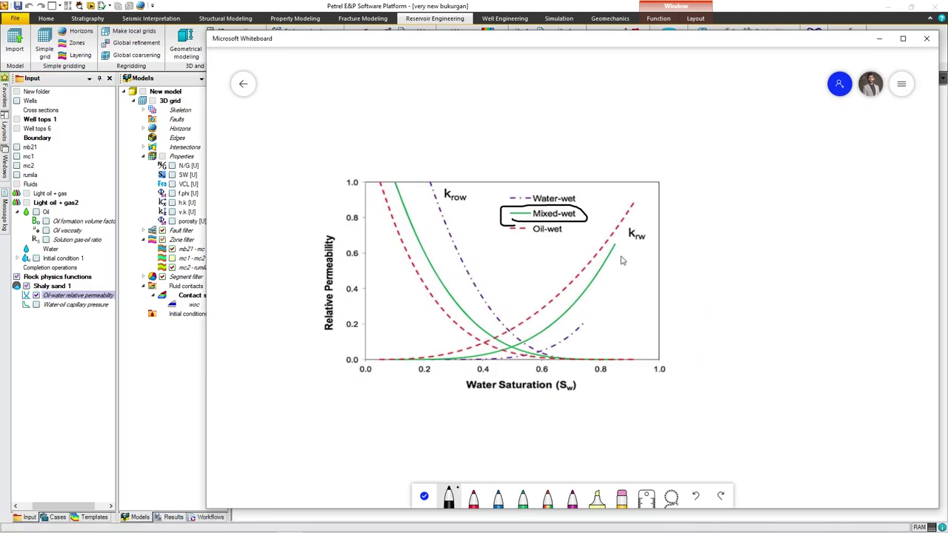
mouse_move(621, 252)
left_mouse_down()
mouse_move(588, 309)
mouse_move(536, 346)
left_mouse_up()
left_click(878, 39)
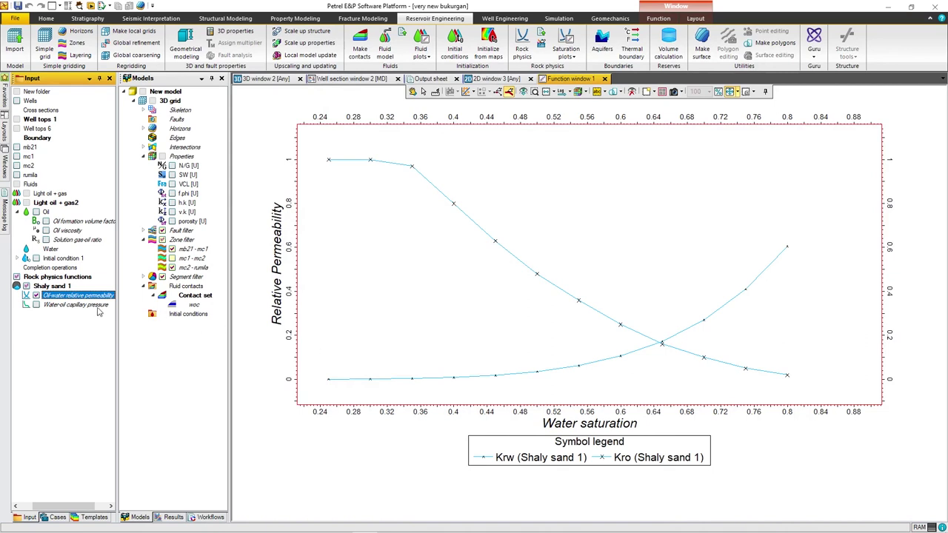
Step: Plot Shaly sand 1 water-oil capillary pressure instead of relative permeability, then switch to the PVT AND SCAL (2) workbook
left_click(35, 304)
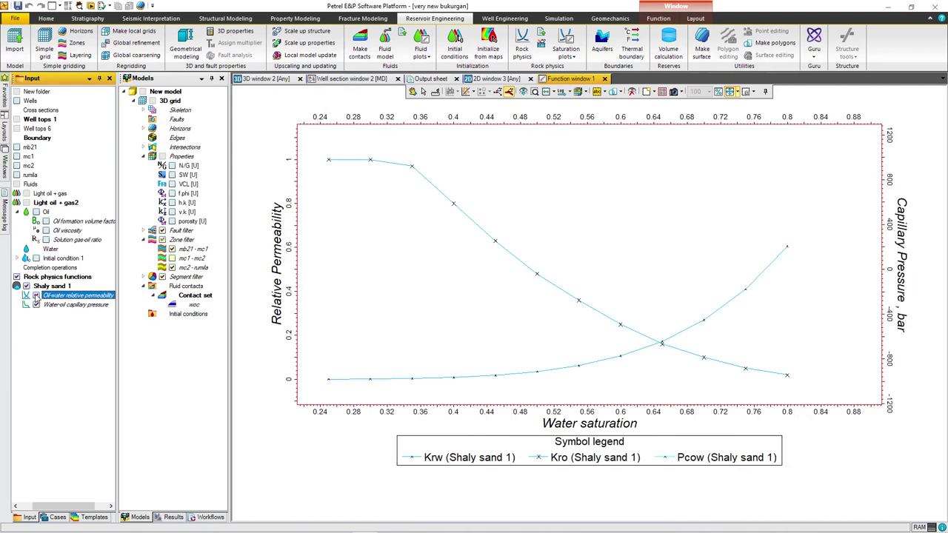
left_click(35, 295)
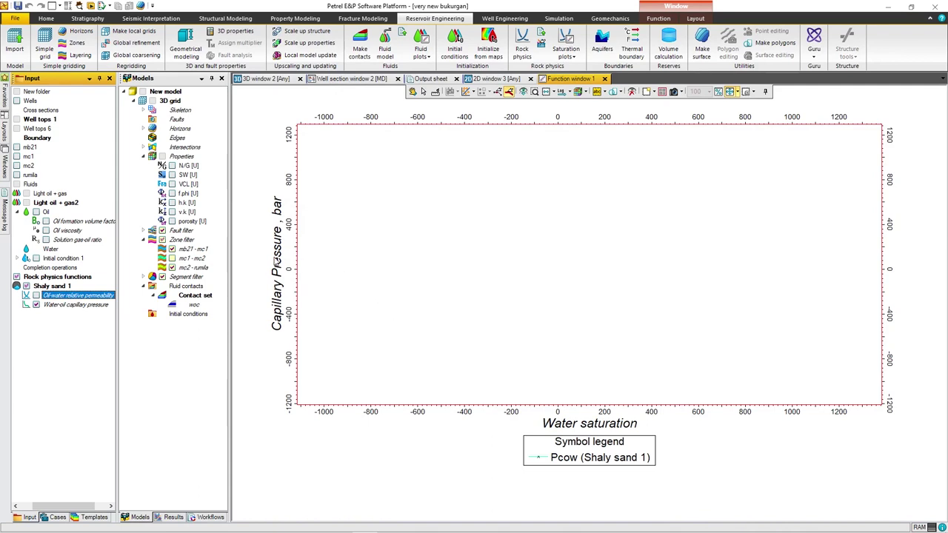
right_click(93, 306)
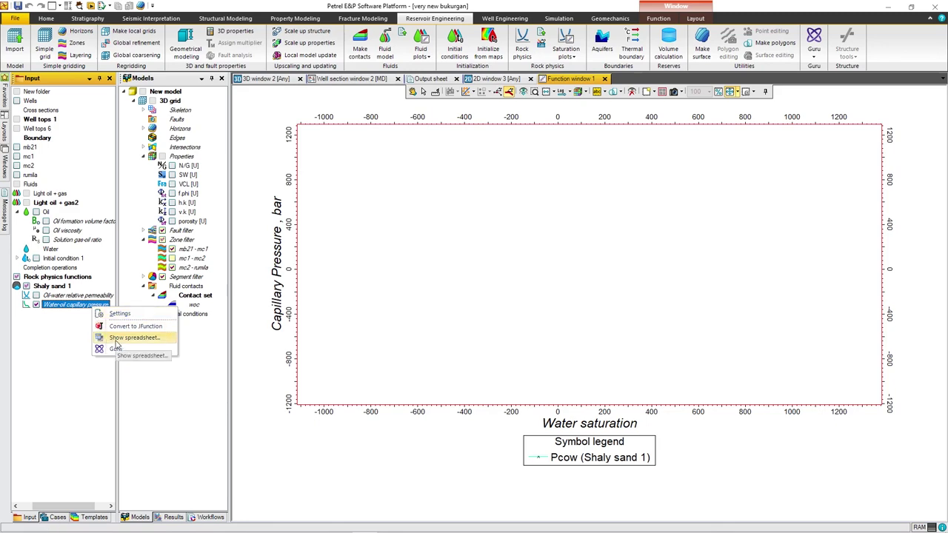
mouse_move(422, 530)
left_click(390, 524)
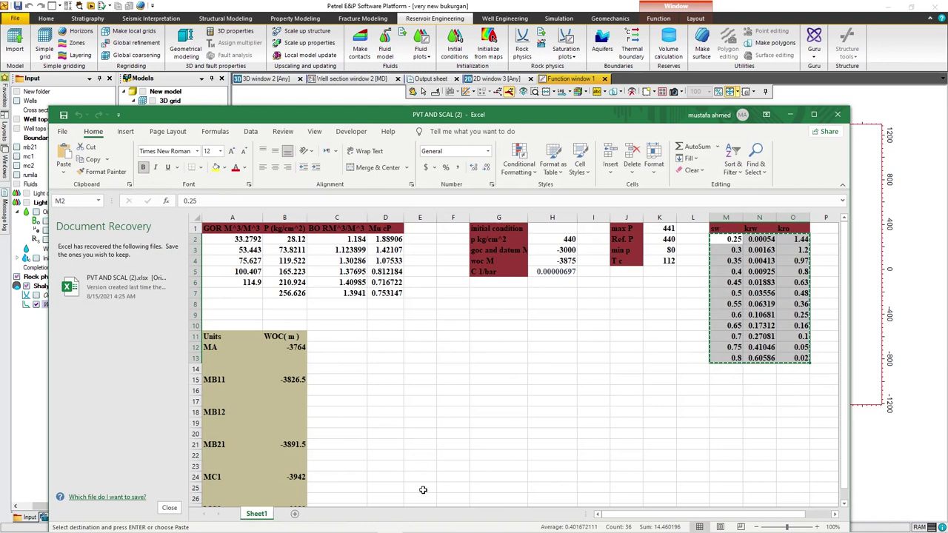
Step: Scroll to columns Q–R and select the SW and PC values in Q2:R16
left_click_drag(675, 517, 699, 517)
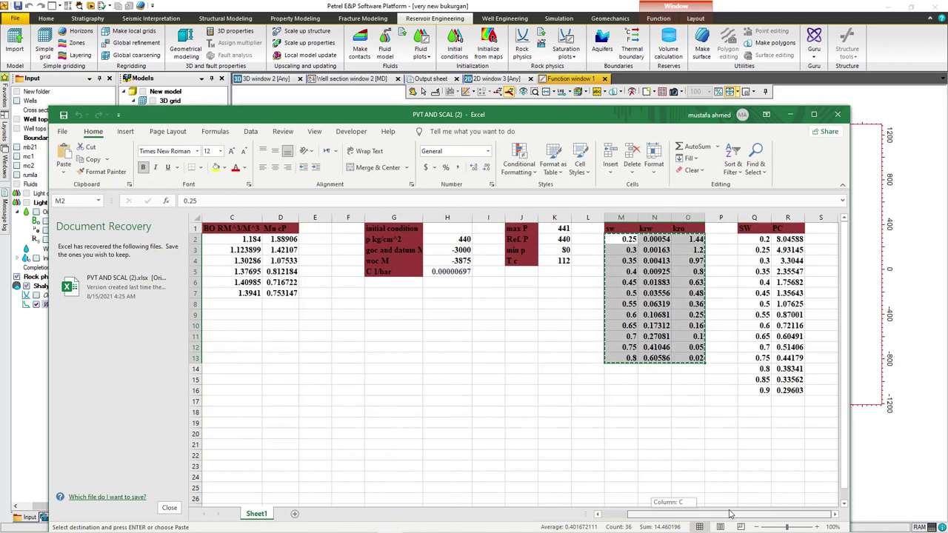
left_click_drag(759, 243, 789, 390)
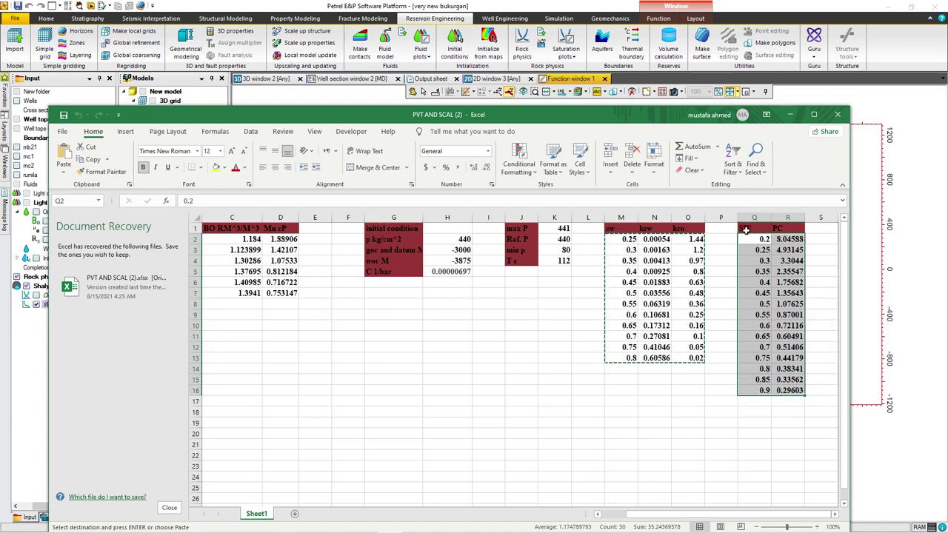